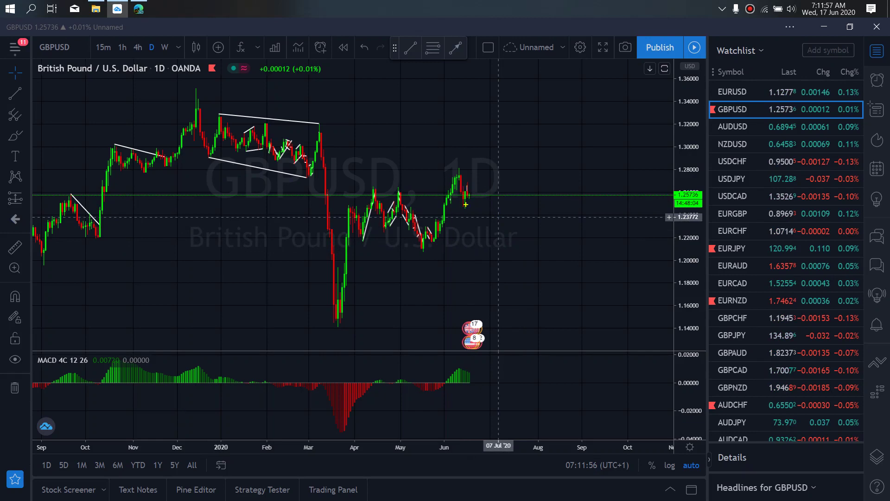
Sketch and clear yellow projections on the GBPUSD daily chart, then on the 4h chart
mouse_move(465, 209)
mouse_down()
mouse_move(468, 182)
mouse_move(477, 209)
mouse_move(484, 188)
mouse_move(496, 207)
mouse_move(474, 210)
mouse_move(472, 187)
mouse_up()
key(ctrl+z)
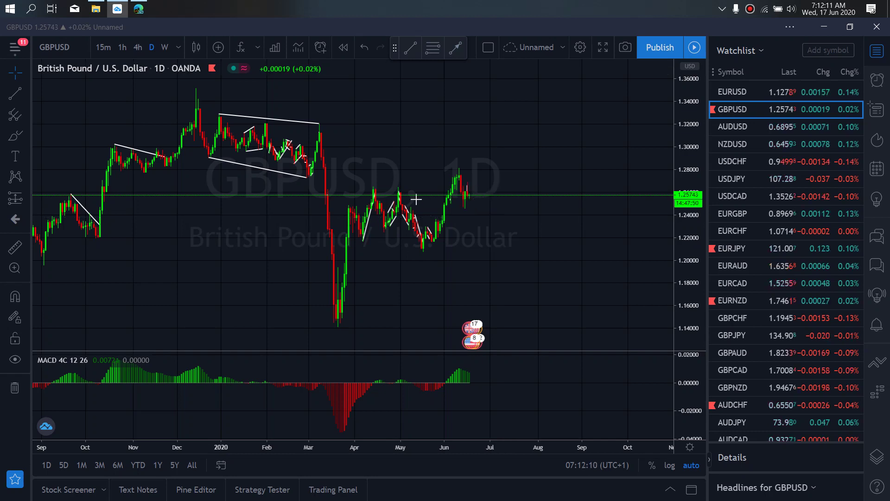
click(140, 48)
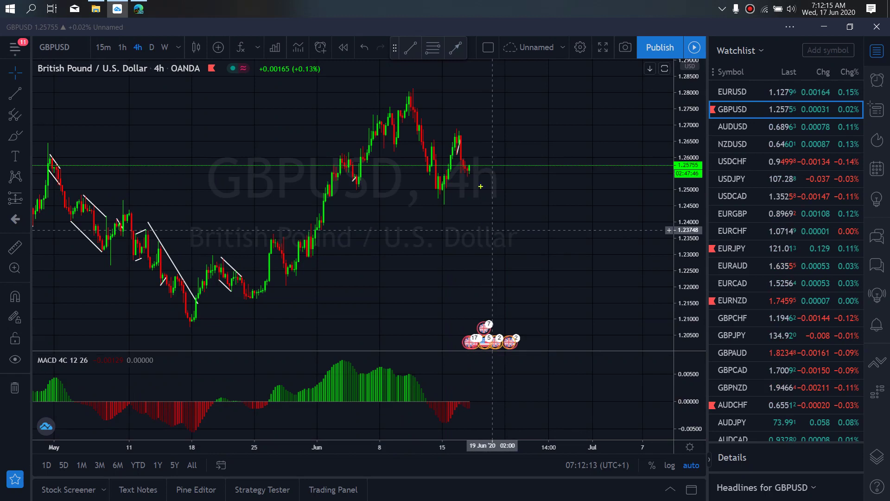
drag(459, 174, 464, 161)
mouse_move(478, 173)
mouse_down()
mouse_move(487, 202)
mouse_move(437, 206)
mouse_move(464, 203)
mouse_move(493, 171)
mouse_move(475, 160)
mouse_up()
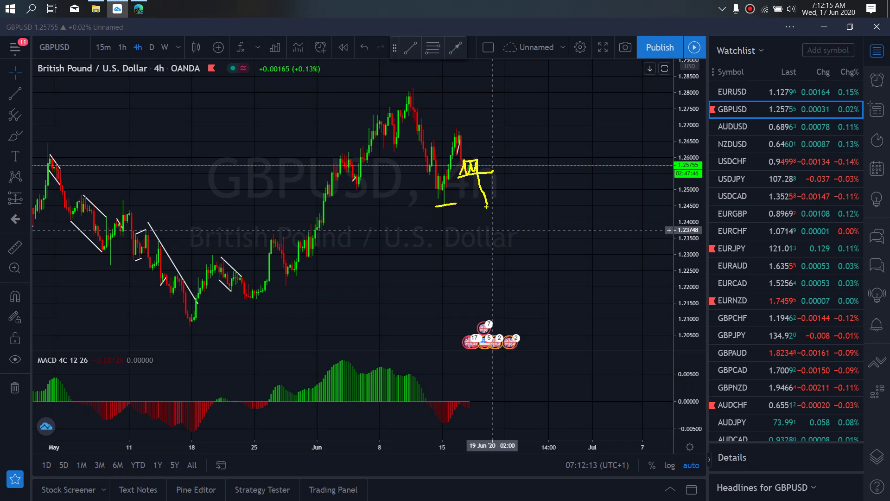
mouse_move(486, 206)
mouse_down()
mouse_move(513, 120)
mouse_move(549, 231)
mouse_up()
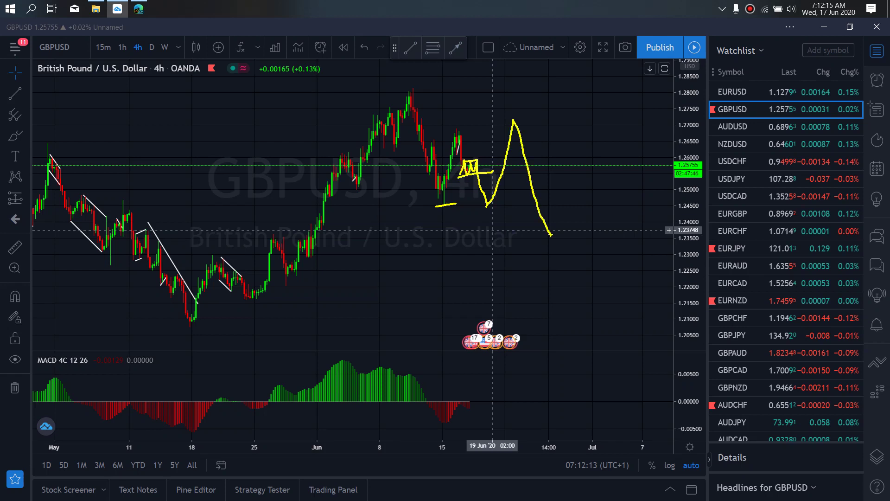
key(Escape)
On the GBPUSD 1h chart, sketch a projected bounce with recent range top and bottom levels, then clear them
click(122, 47)
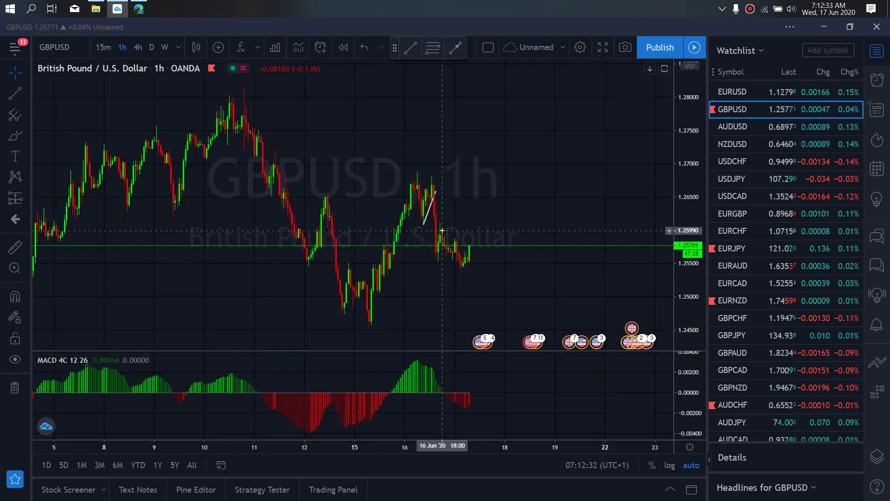
mouse_move(469, 262)
mouse_down()
mouse_move(474, 225)
mouse_move(509, 328)
mouse_up()
drag(434, 259, 468, 262)
drag(438, 222, 468, 225)
drag(441, 272, 464, 271)
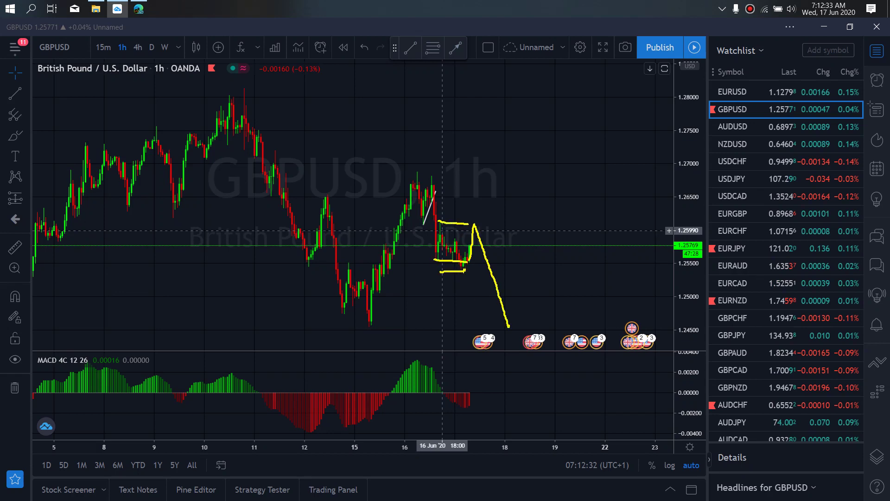
key(Escape)
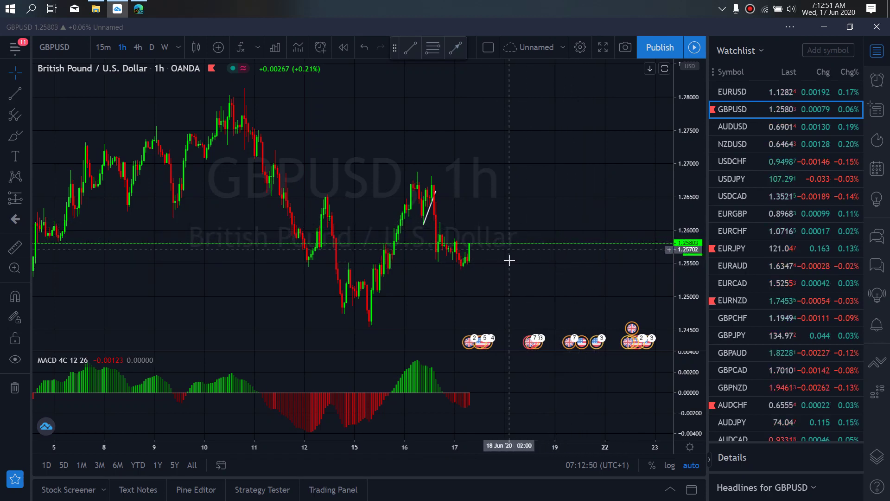
click(411, 46)
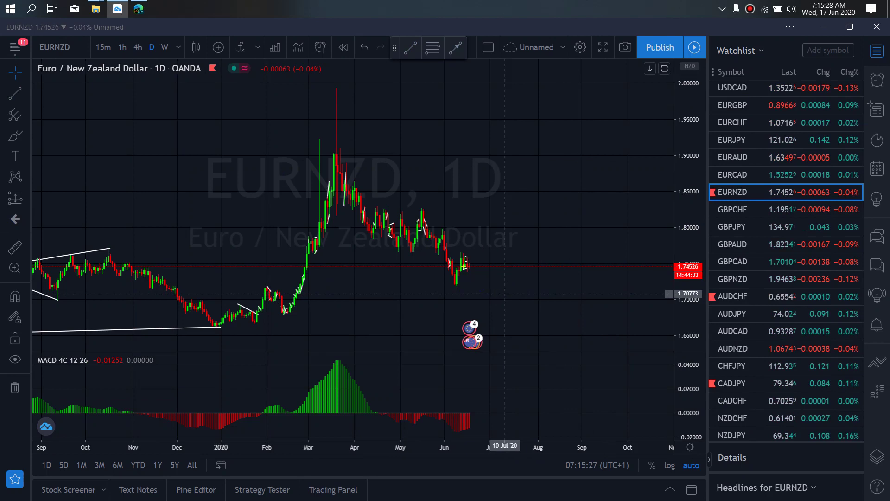
Sketch and clear a zigzag wedge on the EURNZD daily chart, then sketch a zigzag on 4h
mouse_move(459, 253)
mouse_down()
mouse_move(462, 268)
mouse_move(465, 259)
mouse_up()
mouse_move(452, 287)
mouse_down()
mouse_move(457, 263)
mouse_move(473, 272)
mouse_move(479, 246)
mouse_up()
drag(422, 212, 483, 243)
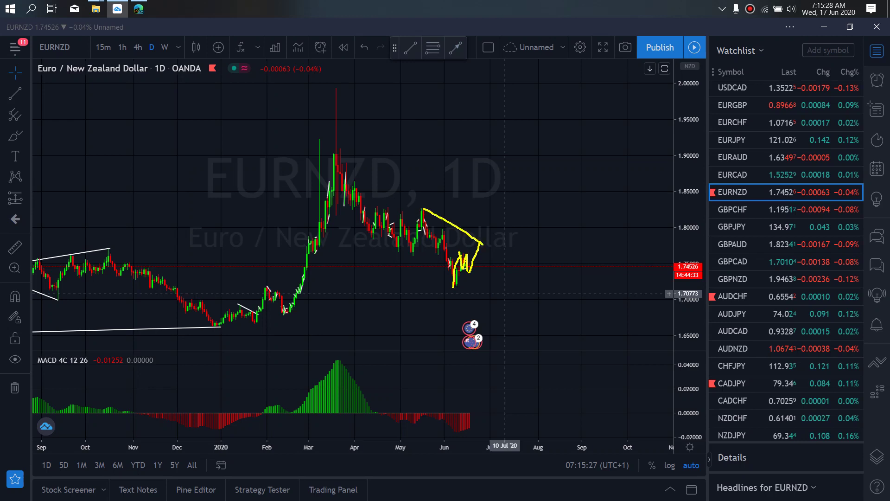
drag(412, 252, 452, 288)
key(Escape)
click(138, 48)
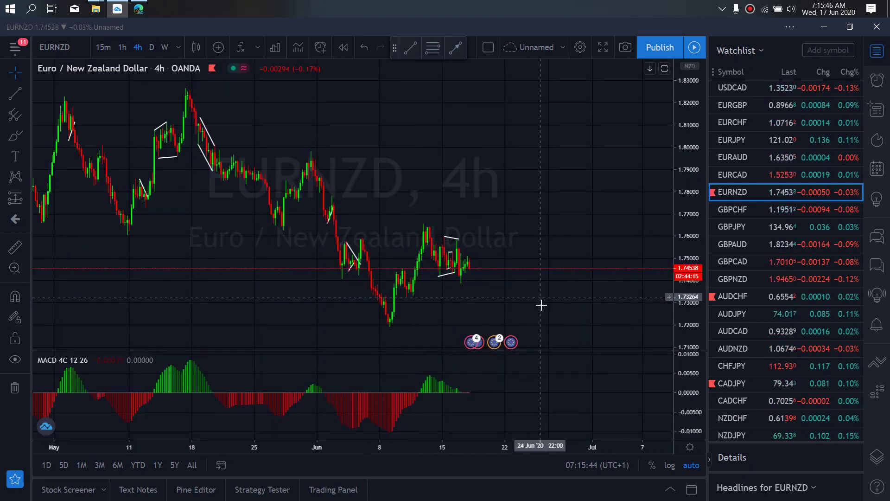
mouse_move(428, 225)
mouse_down()
mouse_move(431, 253)
mouse_move(458, 261)
mouse_move(460, 273)
mouse_move(475, 260)
mouse_move(494, 293)
mouse_up()
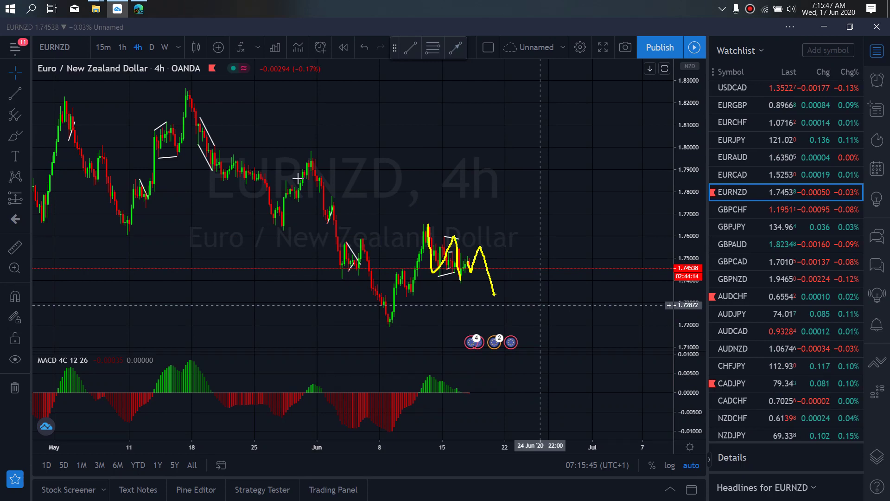
On the EURNZD 1h chart, sketch a zigzag projection with a falling line and recent-high level
click(123, 47)
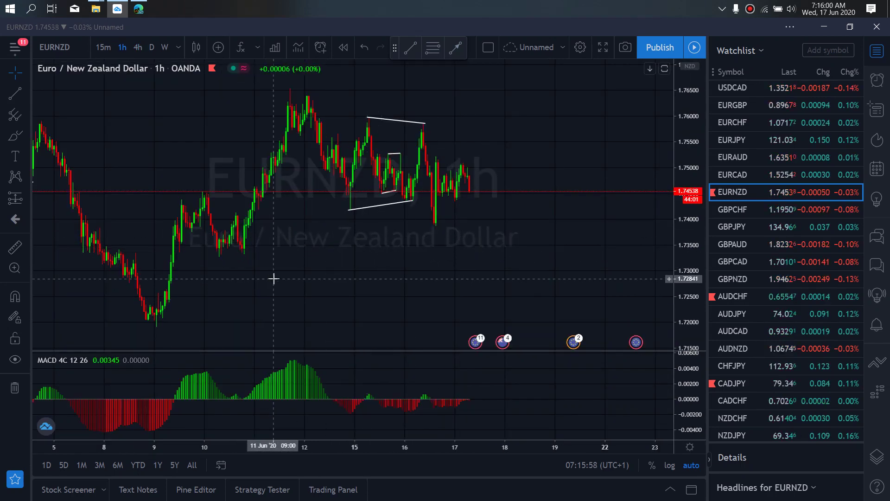
mouse_move(437, 155)
mouse_down()
mouse_move(459, 181)
mouse_move(462, 165)
mouse_move(478, 204)
mouse_move(497, 133)
mouse_up()
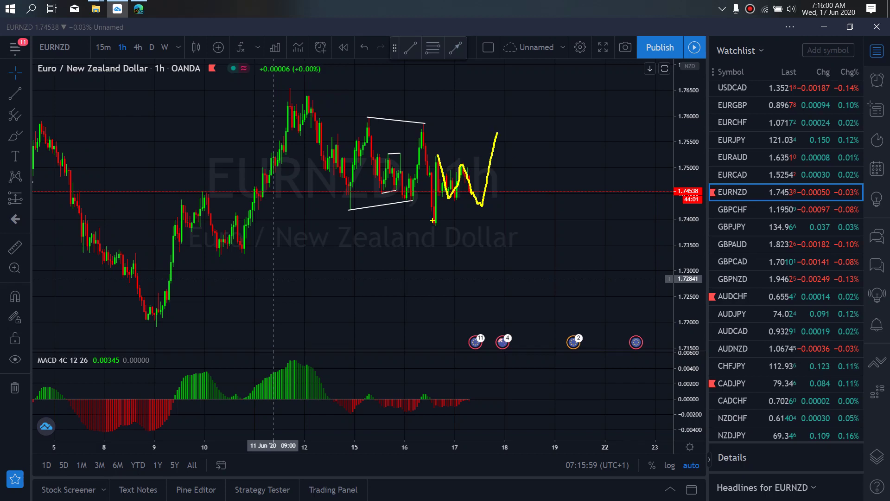
drag(439, 151, 483, 189)
drag(498, 133, 516, 59)
drag(281, 80, 348, 86)
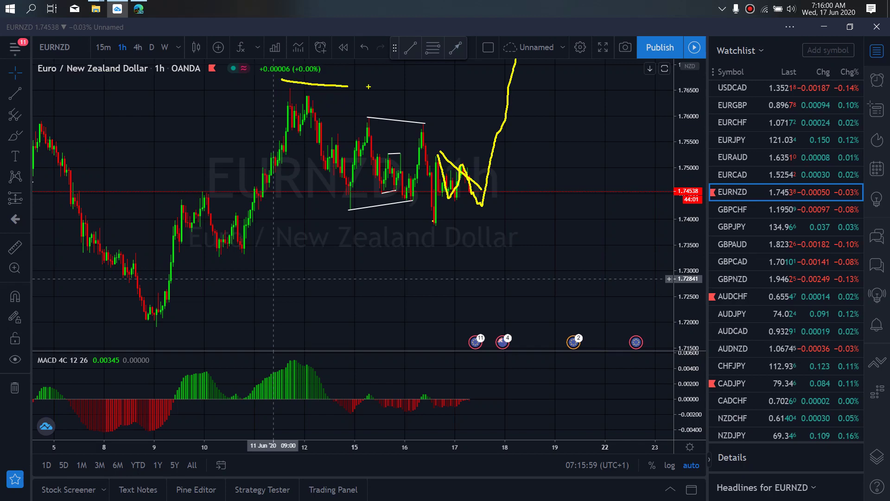
mouse_move(439, 159)
mouse_down()
mouse_move(445, 183)
mouse_move(474, 203)
mouse_move(500, 114)
mouse_up()
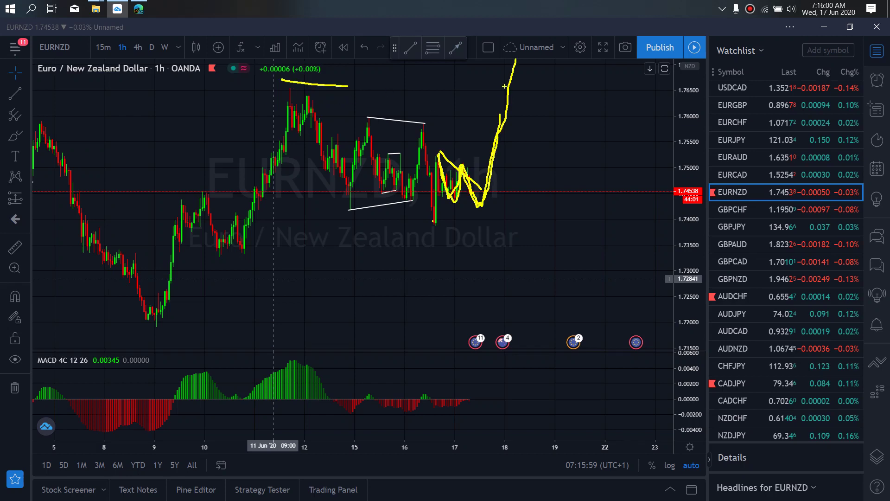
Erase the old sketches and redraw a falling projection toward 1.7250
key(e)
mouse_move(475, 181)
mouse_down()
mouse_move(479, 199)
mouse_move(517, 213)
mouse_move(531, 166)
mouse_move(565, 289)
mouse_up()
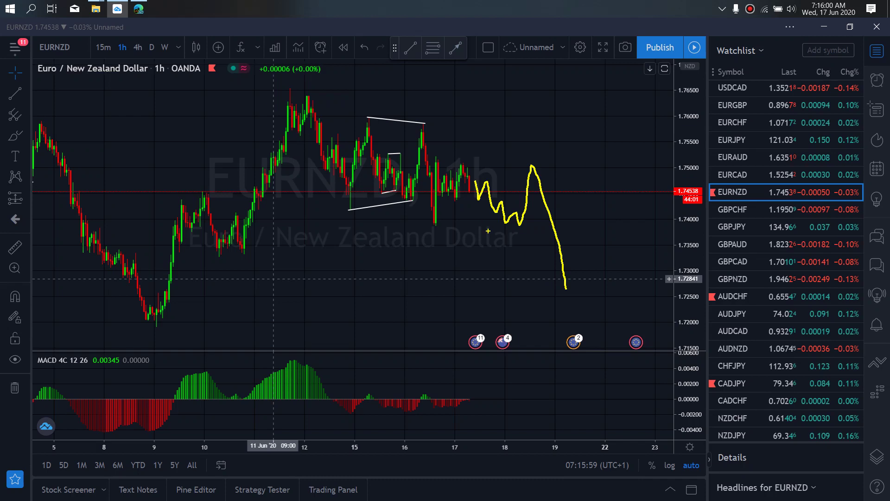
key(e)
drag(437, 154, 485, 174)
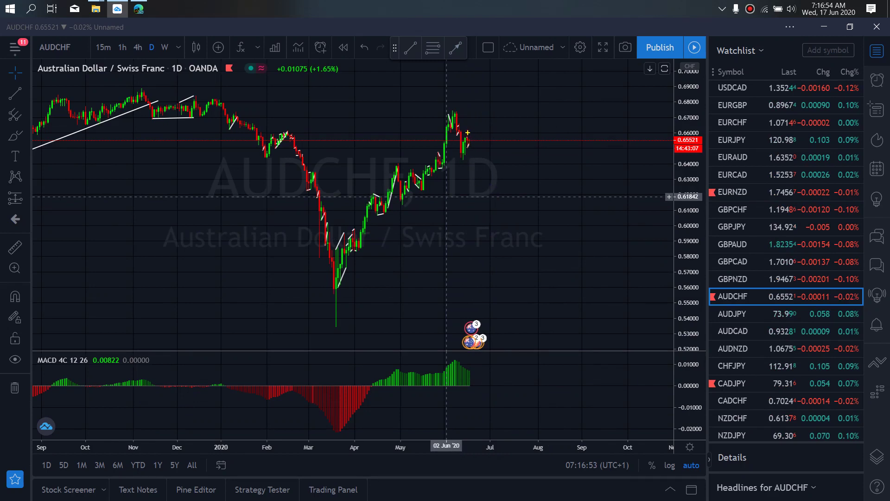
Sketch a peak-then-drop projection on the AUDCHF daily chart, then undo it
drag(465, 131, 467, 143)
mouse_move(480, 157)
mouse_down()
mouse_move(487, 126)
mouse_move(508, 179)
mouse_up()
key(ctrl+z)
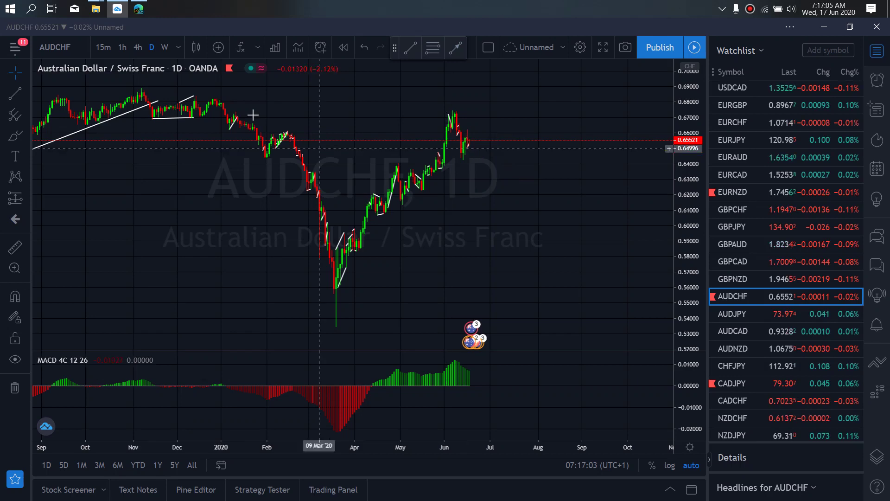
On the AUDCHF 4h chart, sketch a rise-then-drop projection and mark the recent low
click(141, 48)
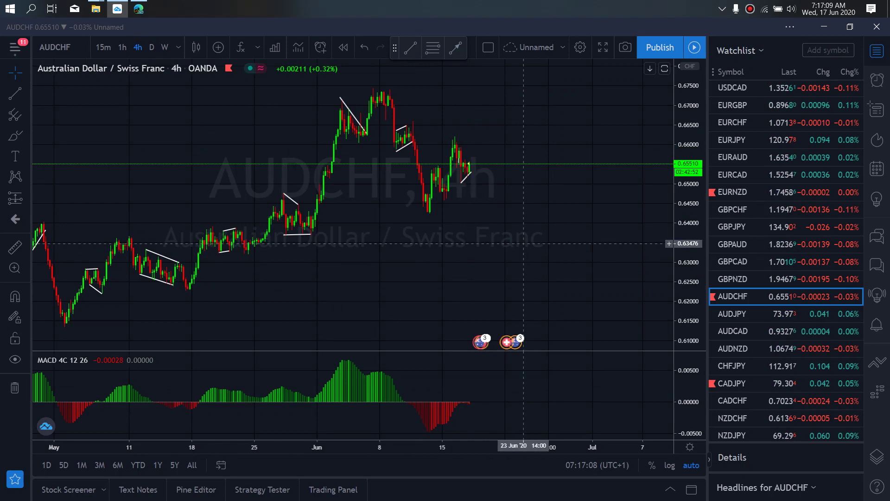
drag(481, 157, 501, 211)
drag(425, 212, 448, 212)
mouse_move(463, 175)
mouse_down()
mouse_move(471, 164)
mouse_move(504, 207)
mouse_up()
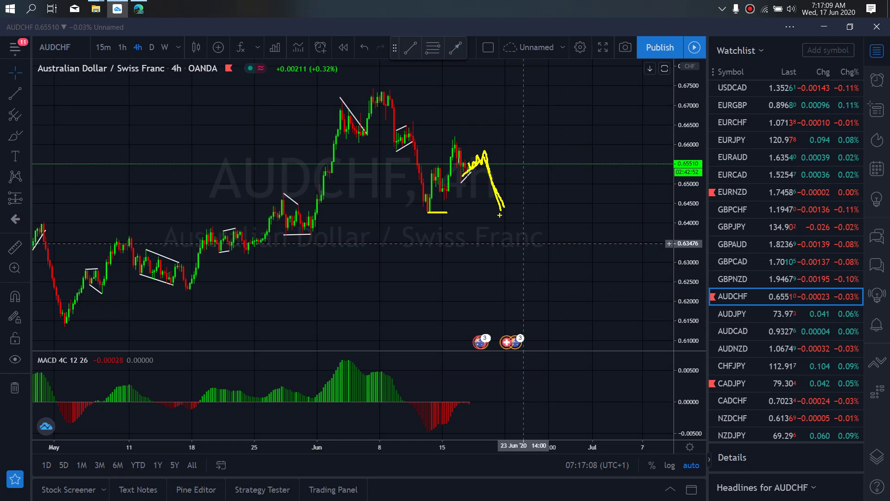
mouse_move(499, 214)
mouse_down()
mouse_move(528, 135)
mouse_move(574, 248)
mouse_up()
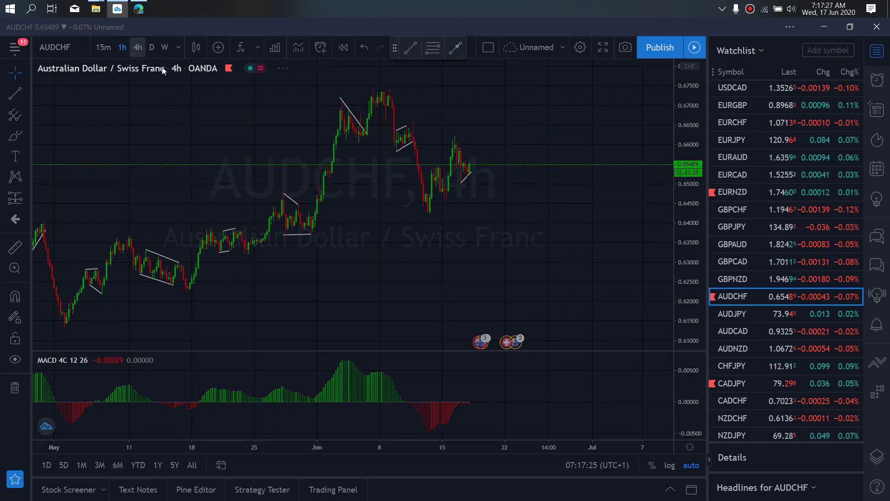
On the 1h chart, sketch a rising projected path toward a peak and mark the low below
click(122, 47)
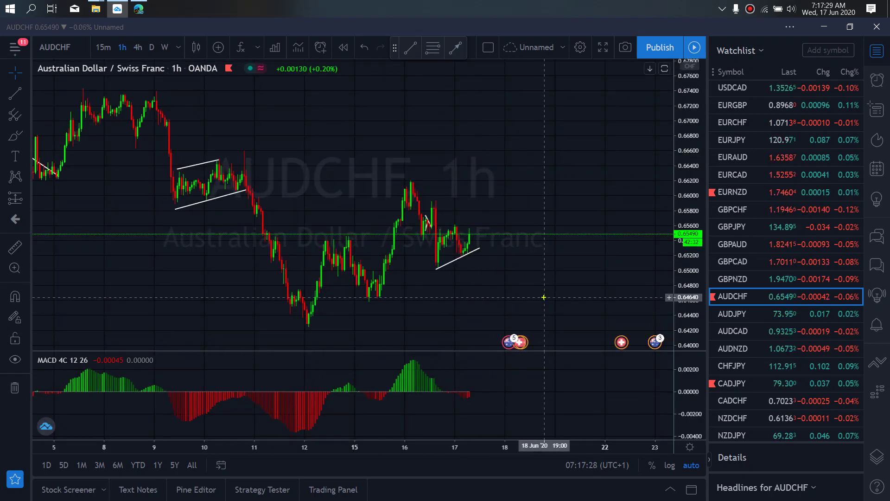
mouse_move(438, 237)
mouse_down()
mouse_move(476, 214)
mouse_move(469, 231)
mouse_move(475, 222)
mouse_move(488, 245)
mouse_move(495, 214)
mouse_move(514, 357)
mouse_up()
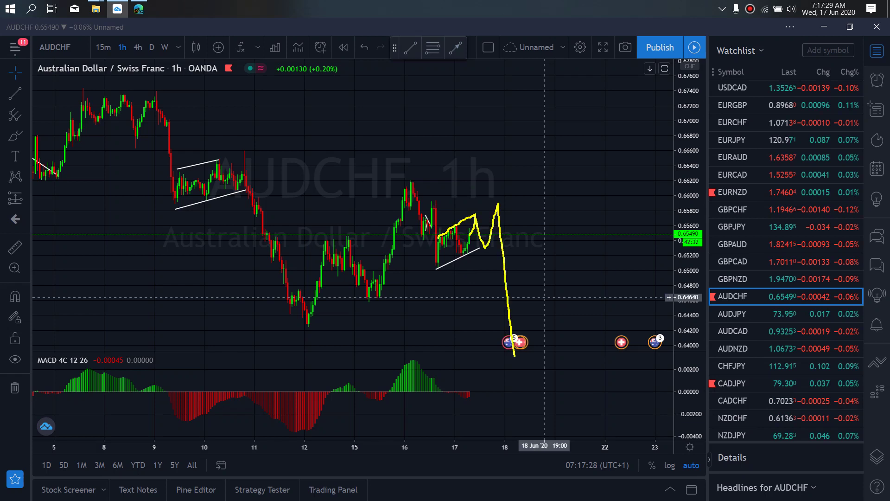
drag(300, 329, 336, 331)
mouse_move(437, 274)
mouse_down()
mouse_move(512, 235)
mouse_move(502, 250)
mouse_move(510, 244)
mouse_move(539, 346)
mouse_up()
mouse_move(500, 259)
mouse_down()
mouse_move(527, 251)
mouse_move(526, 235)
mouse_up()
drag(476, 211, 494, 210)
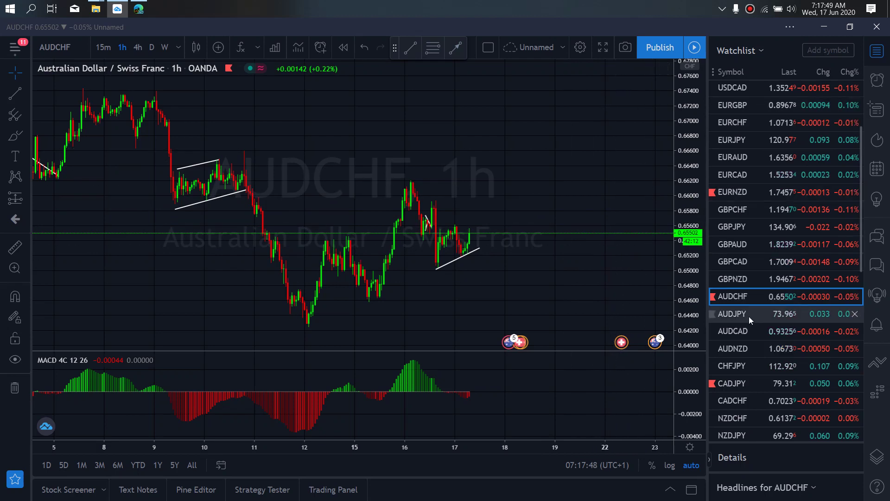
Open CADJPY and sketch, then undo, a yellow projection on its daily chart
click(733, 383)
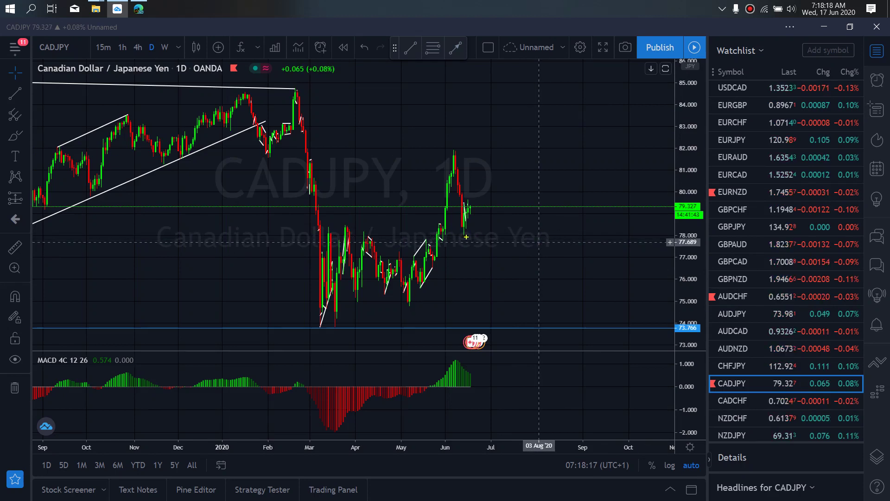
mouse_move(464, 232)
mouse_down()
mouse_move(472, 204)
mouse_move(464, 204)
mouse_move(478, 200)
mouse_move(486, 222)
mouse_move(497, 192)
mouse_move(515, 254)
mouse_up()
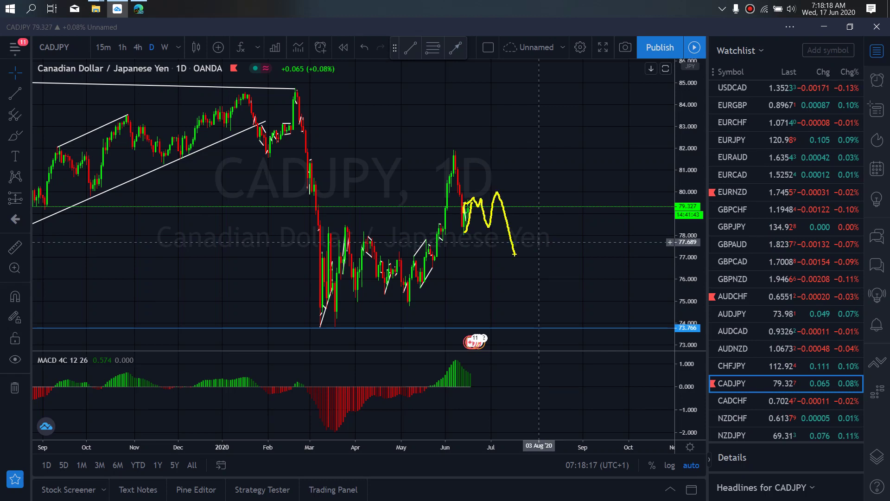
key(ctrl+z)
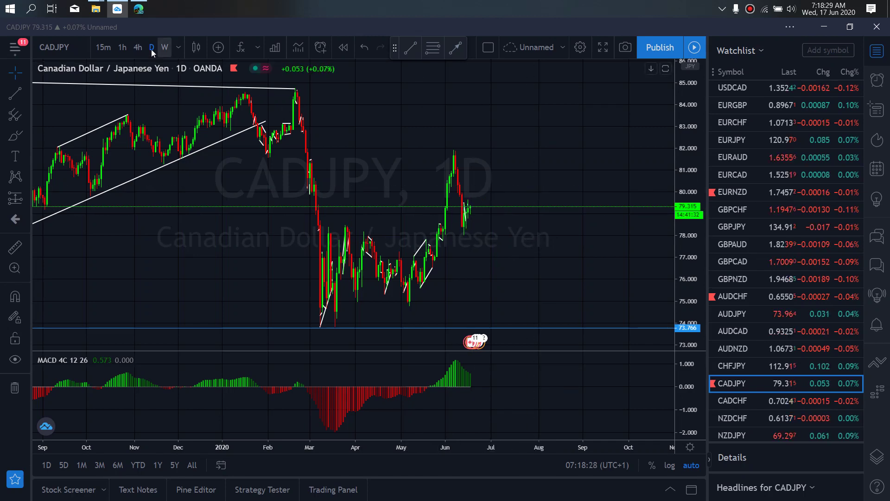
Sketch yellow projections on the CADJPY 4h and 1h charts, then clear them
click(137, 47)
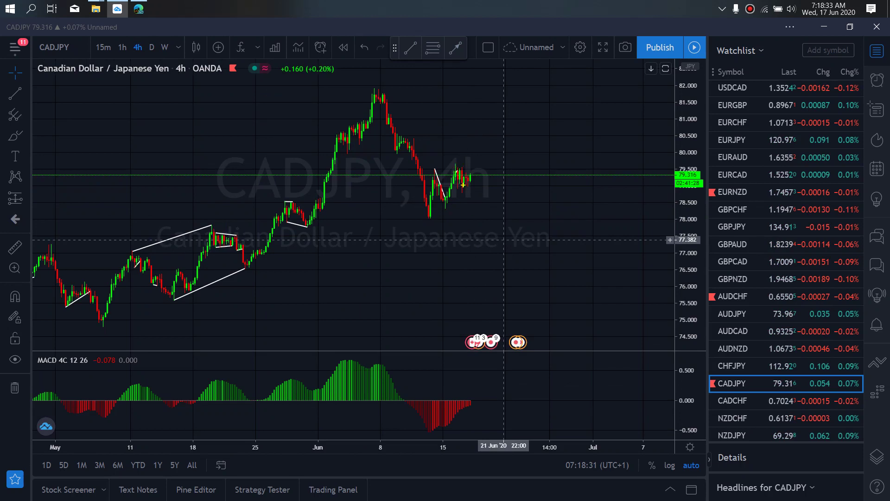
drag(463, 192, 472, 179)
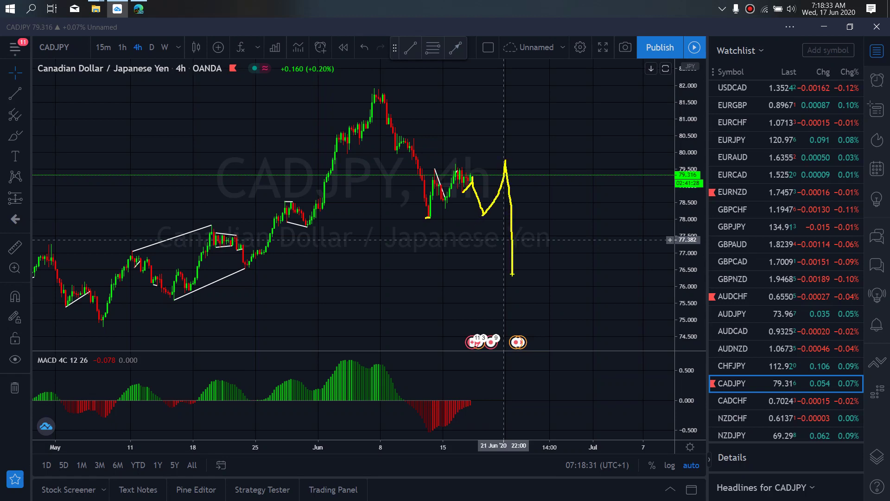
click(122, 47)
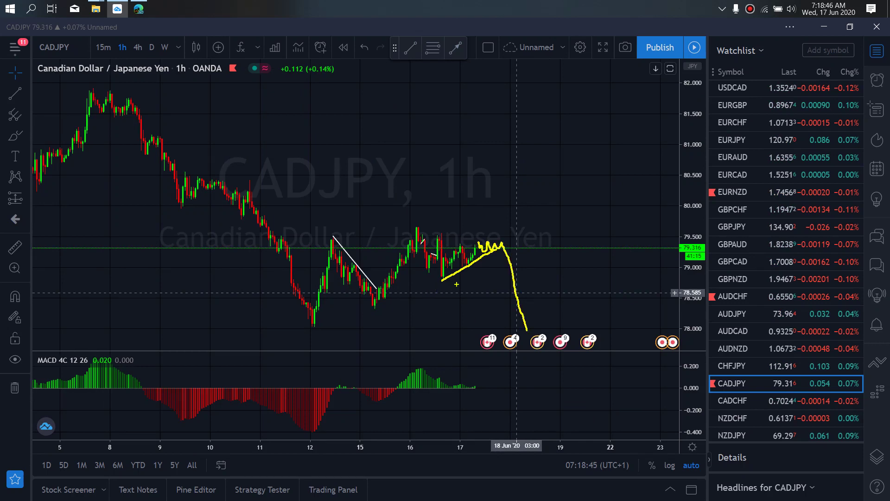
mouse_move(502, 219)
mouse_down()
mouse_move(447, 354)
mouse_move(528, 220)
mouse_up()
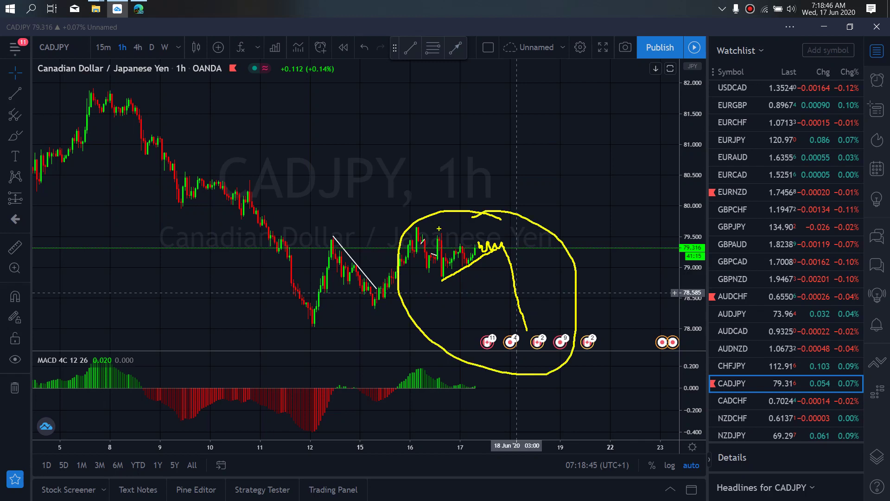
key(Escape)
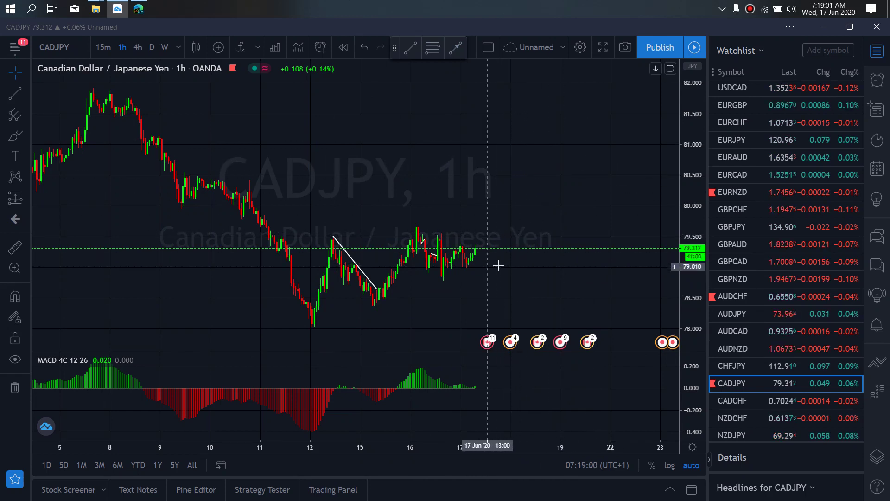
Draw a white rising trendline from the recent swing low to just past the last 1h candle
click(410, 48)
click(442, 280)
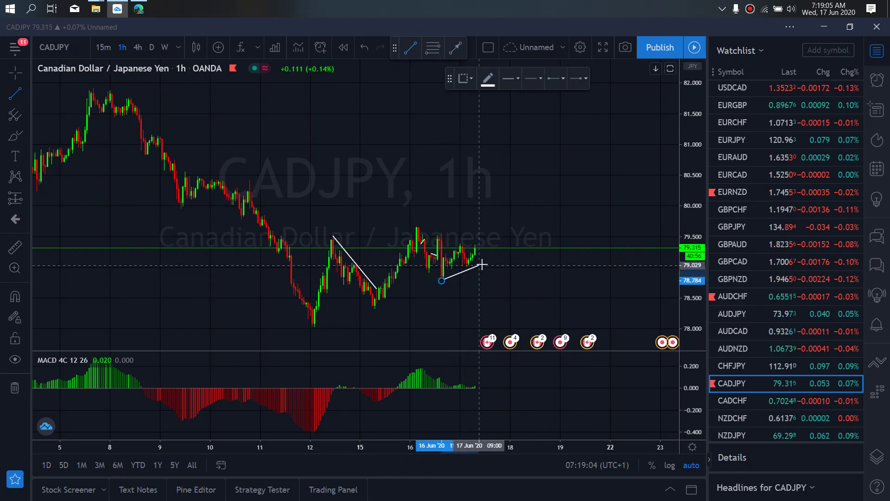
click(487, 257)
click(509, 292)
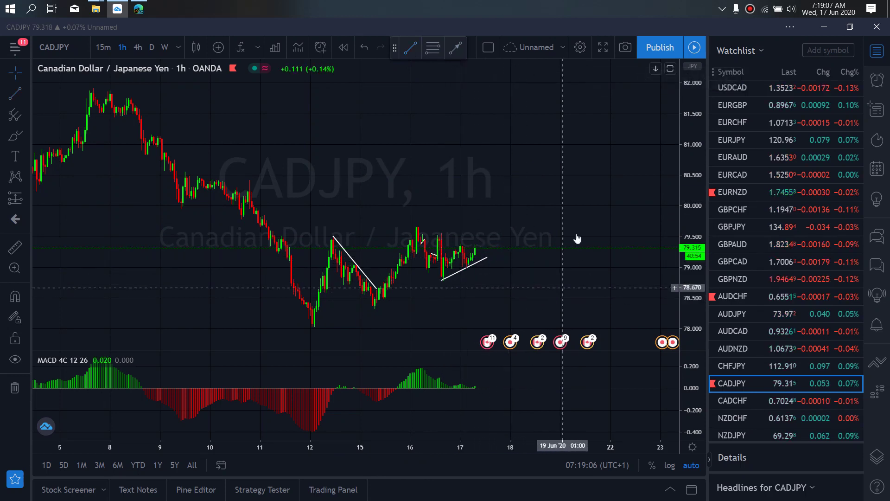